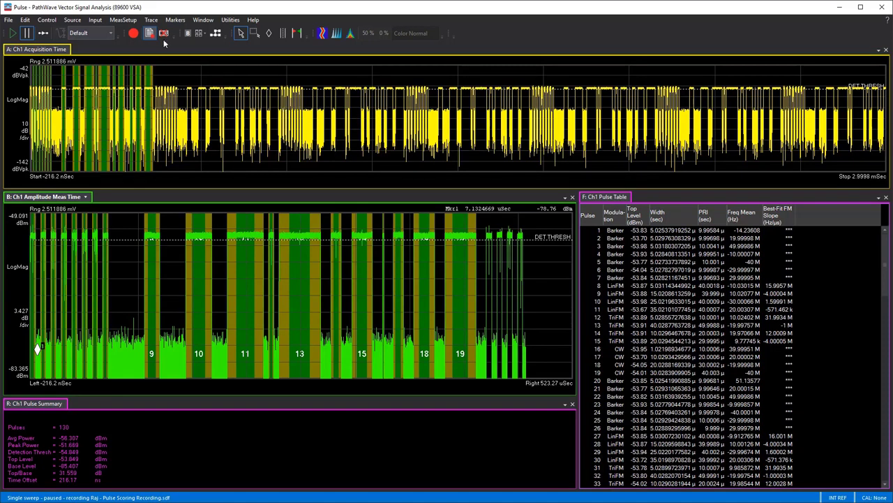
Open the pulse measurement properties and review the detection settings, acquisition length and sample rate
{"action": "left_click", "coordinate": [123, 19]}
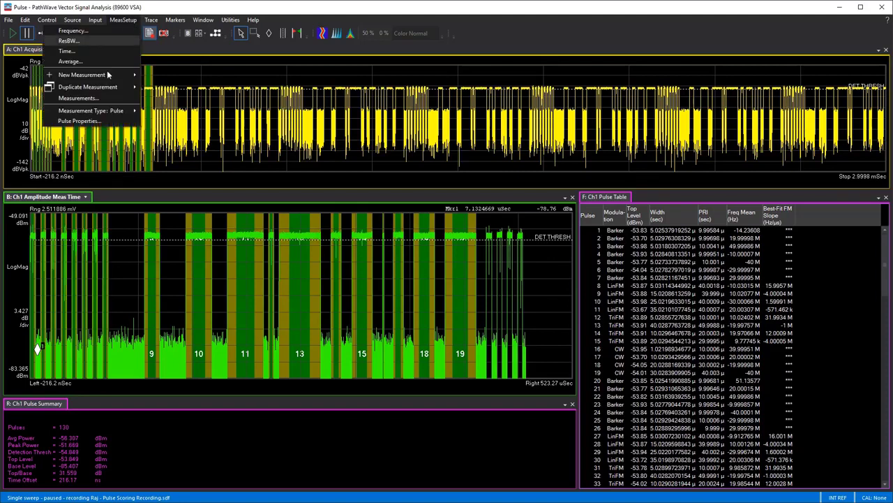
{"action": "left_click", "coordinate": [79, 121]}
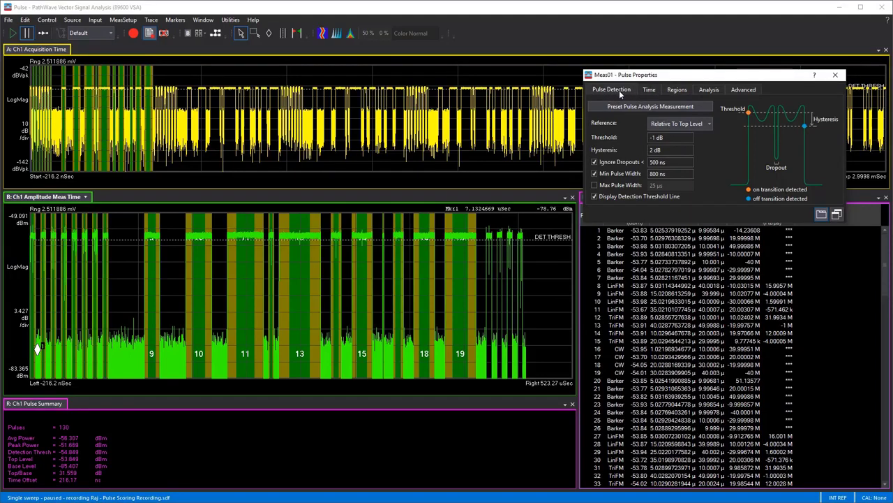
{"action": "left_click", "coordinate": [649, 90]}
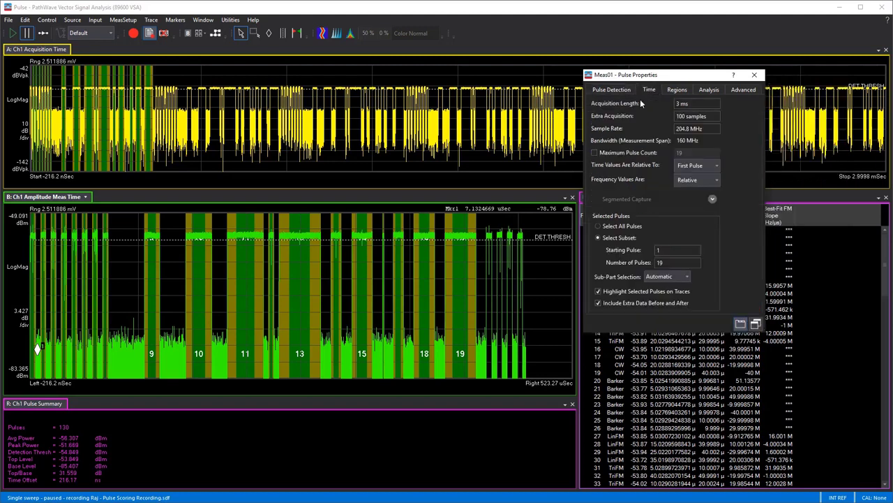
{"action": "left_click", "coordinate": [686, 104]}
{"action": "left_click", "coordinate": [700, 129]}
{"action": "left_click_drag", "start_coordinate": [664, 73], "coordinate": [728, 9]}
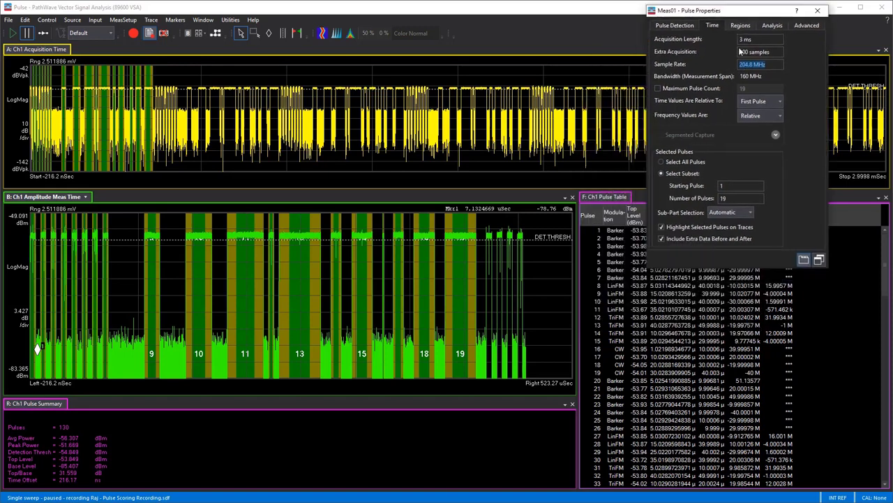
Set the number of pulses in the selected subset to 100
{"action": "double_click", "coordinate": [733, 199]}
{"action": "type", "text": "19"}
{"action": "key", "text": "Return"}
{"action": "left_click_drag", "start_coordinate": [737, 14], "coordinate": [795, 193]}
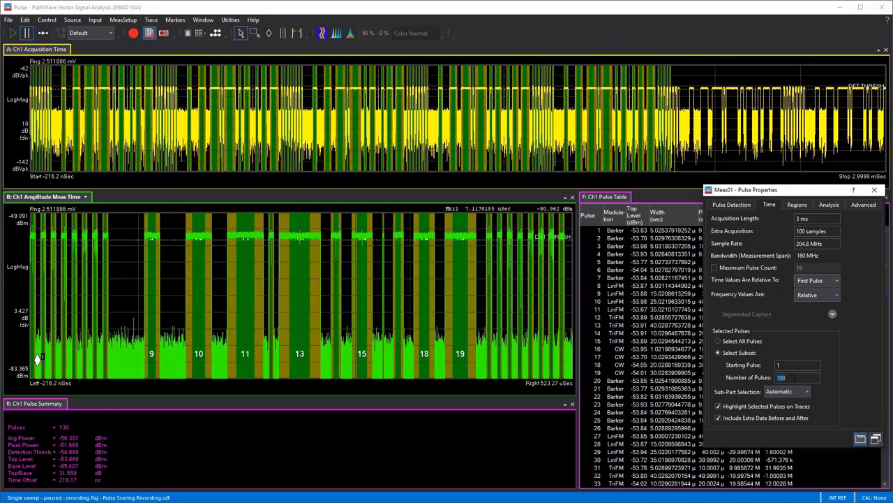
Set the number of pulses in the selected subset to 19 and return to the start of the pulse table
{"action": "key", "text": "shift+Tab"}
{"action": "type", "text": "100"}
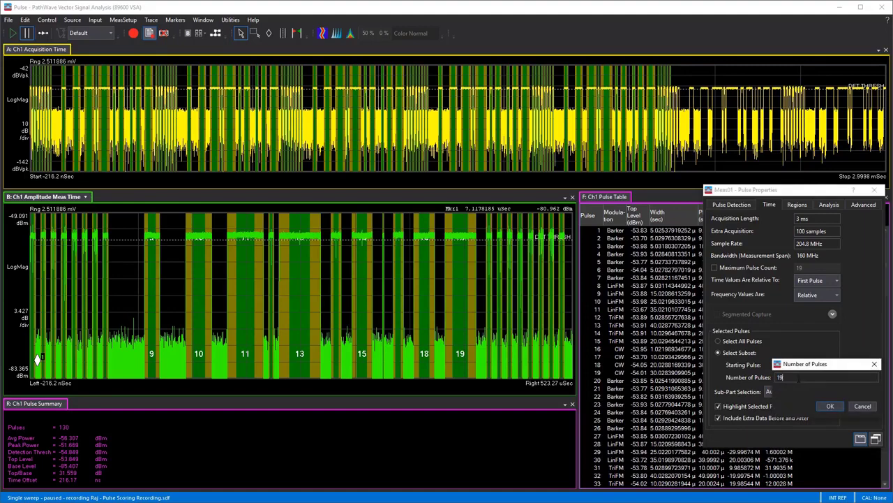
{"action": "key", "text": "Return"}
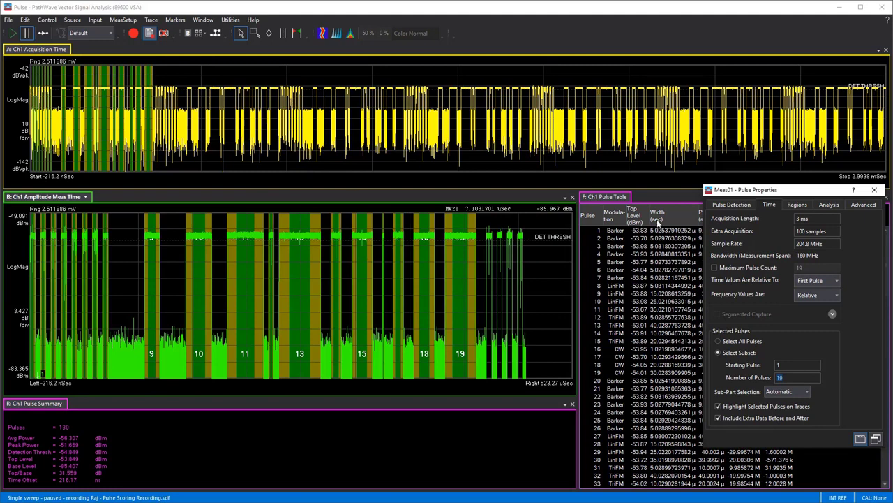
{"action": "left_click_drag", "start_coordinate": [772, 194], "coordinate": [762, 171]}
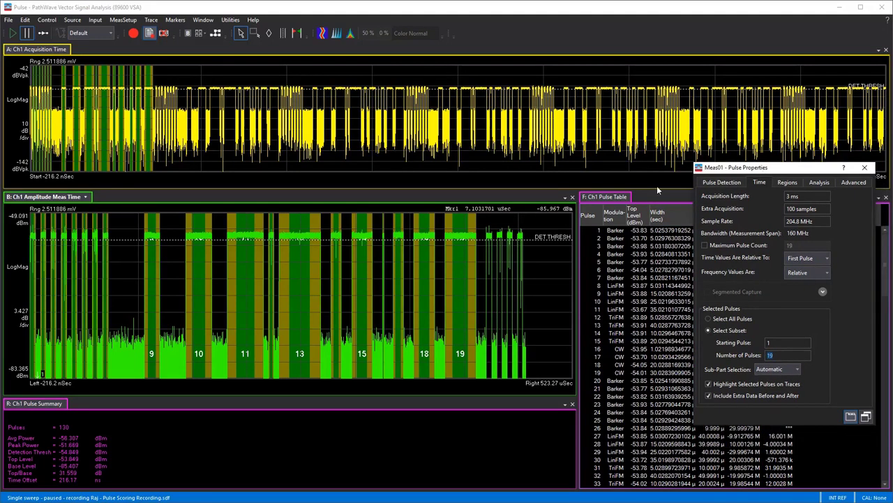
{"action": "left_click", "coordinate": [661, 197]}
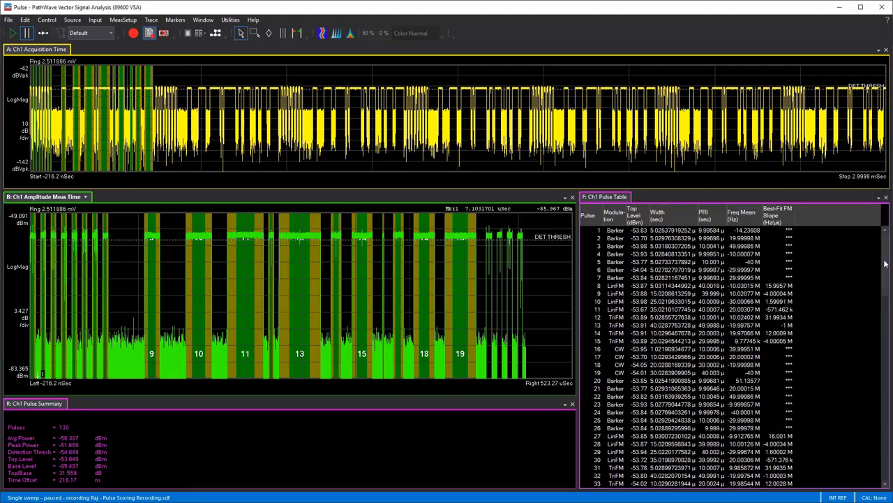
{"action": "left_click_drag", "start_coordinate": [885, 263], "coordinate": [885, 241]}
Review which pulse modulation types are enabled in the analysis settings of the pulse properties
{"action": "left_click", "coordinate": [123, 19]}
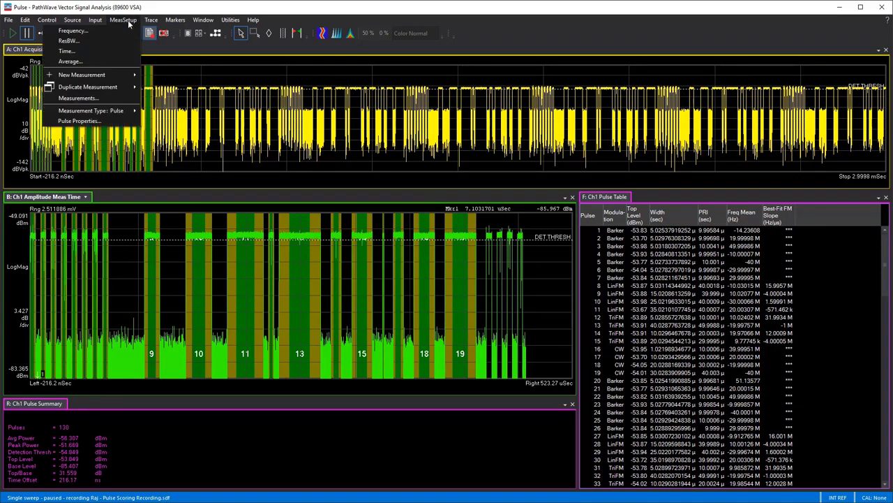
{"action": "left_click", "coordinate": [98, 122]}
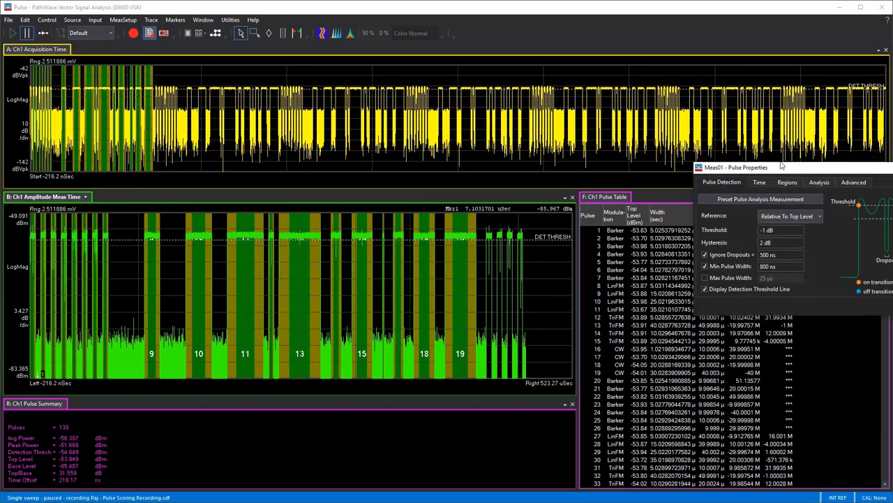
{"action": "left_click_drag", "start_coordinate": [787, 171], "coordinate": [688, 133]}
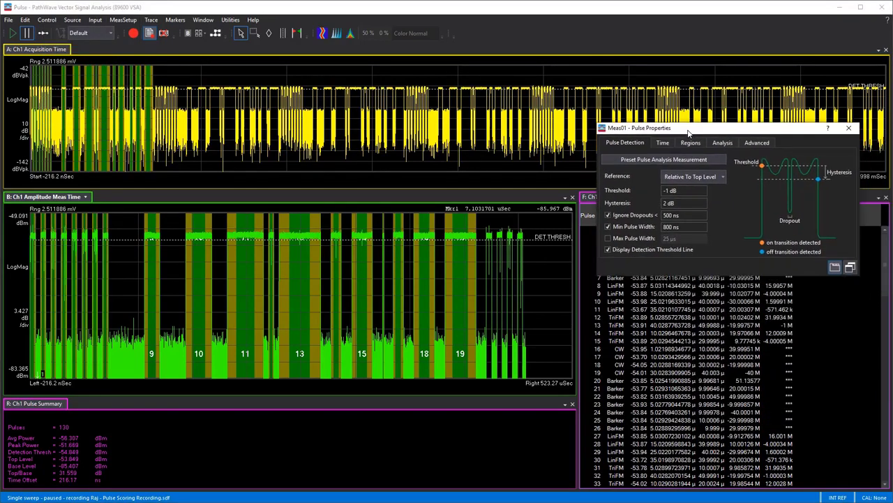
{"action": "left_click", "coordinate": [713, 146]}
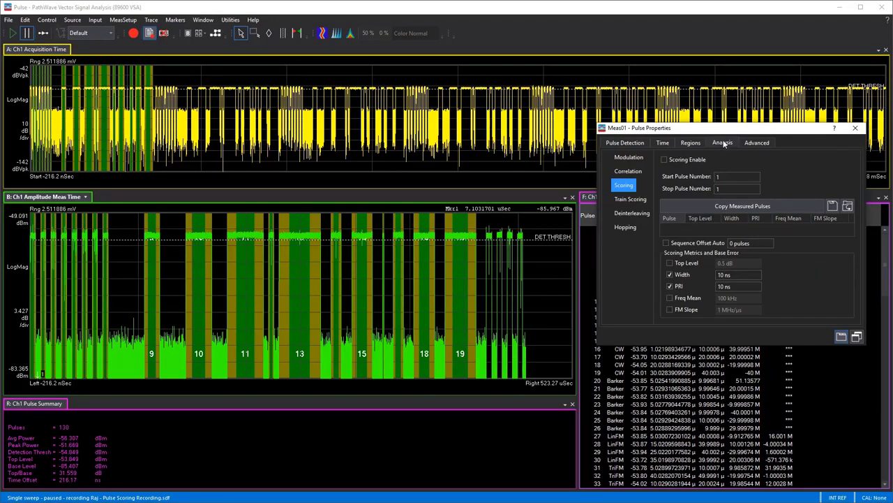
{"action": "left_click", "coordinate": [620, 158]}
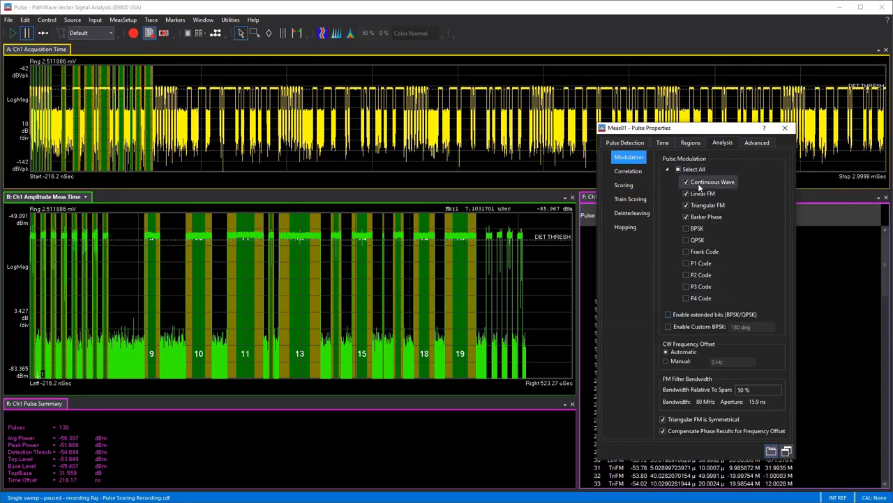
{"action": "left_click", "coordinate": [628, 172]}
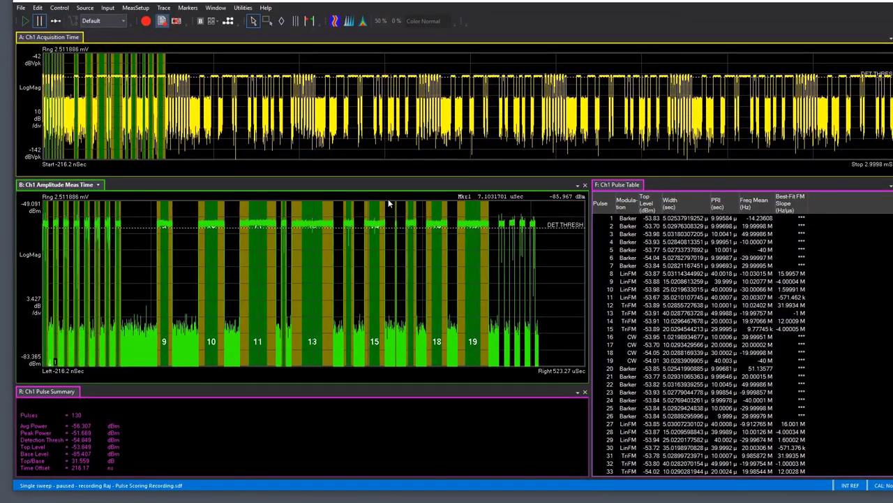
Enable scoring in the analysis settings of the pulse measurement properties
{"action": "left_click", "coordinate": [135, 7]}
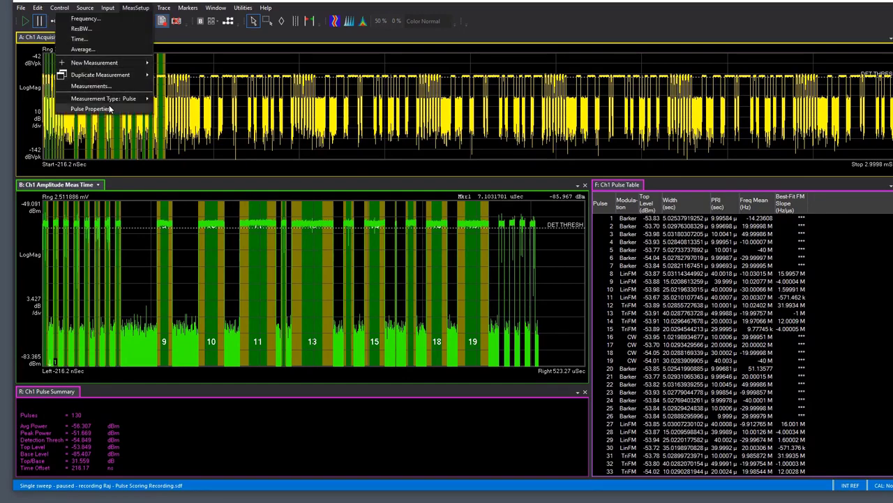
{"action": "left_click", "coordinate": [73, 109]}
{"action": "left_click", "coordinate": [684, 146]}
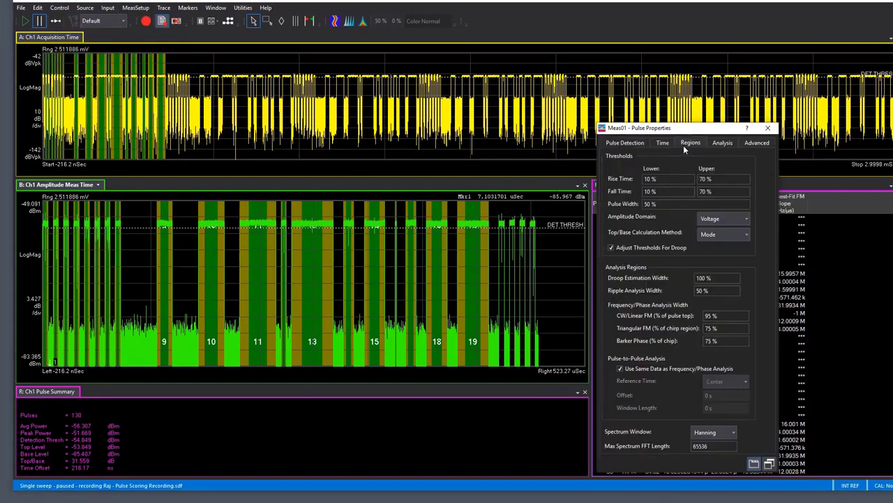
{"action": "left_click", "coordinate": [658, 143]}
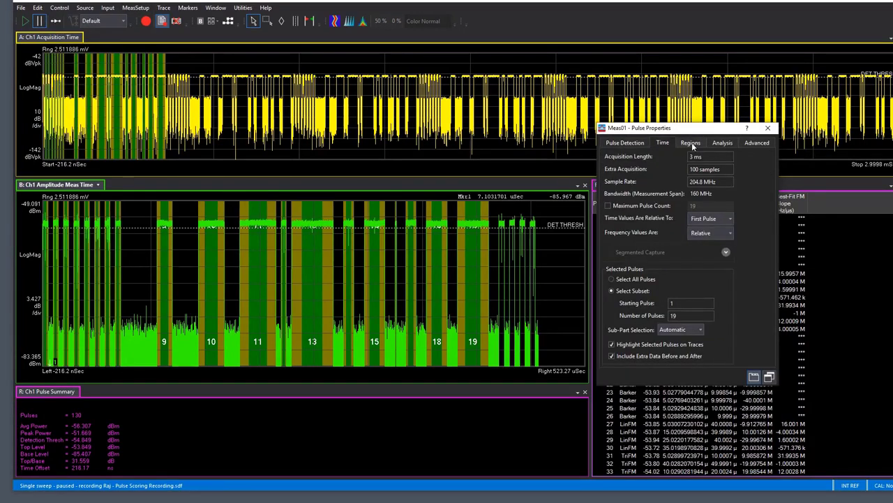
{"action": "left_click", "coordinate": [720, 142]}
{"action": "left_click", "coordinate": [624, 186]}
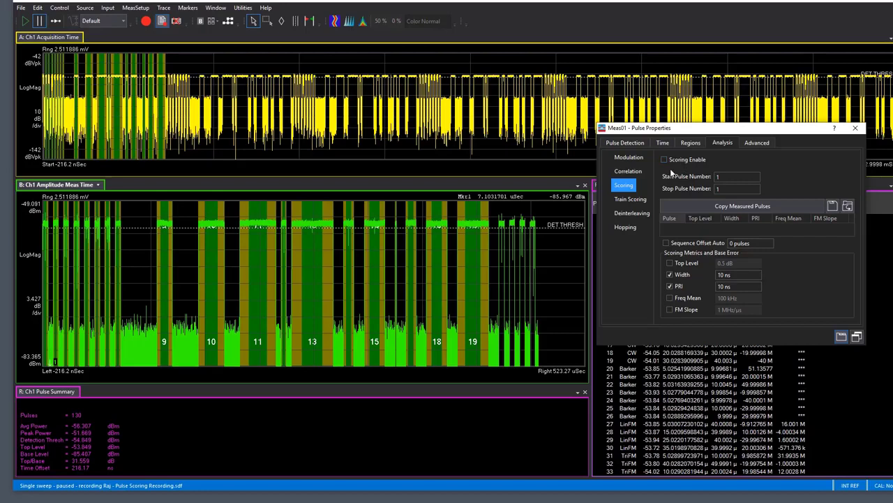
{"action": "left_click", "coordinate": [677, 163]}
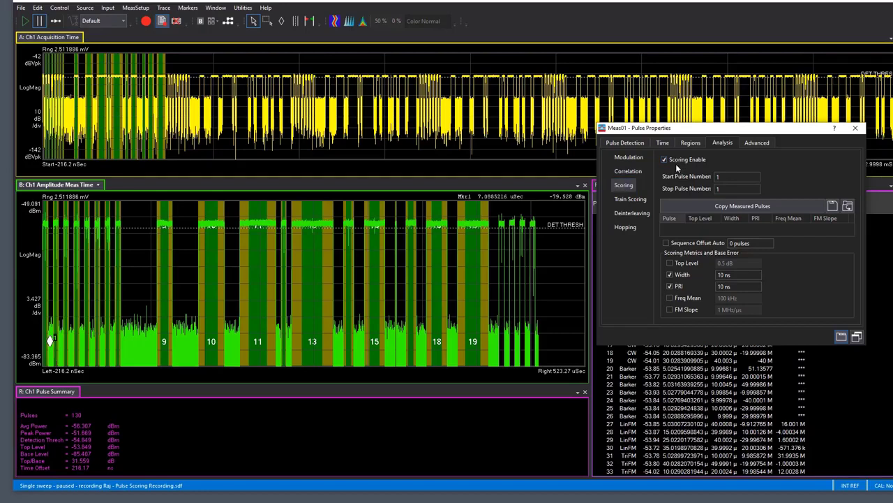
Copy measured pulse 1 as the scoring reference and add Top Level and Freq Mean to the scoring metrics
{"action": "left_click_drag", "start_coordinate": [735, 134], "coordinate": [462, 222]}
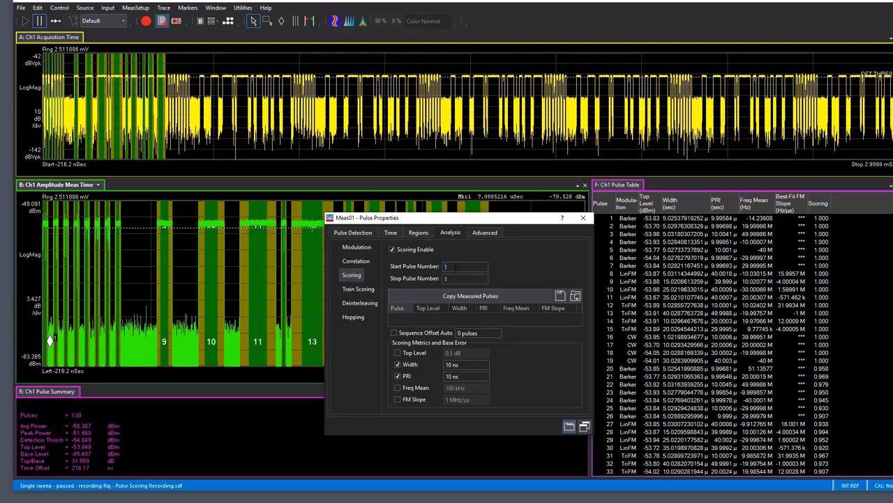
{"action": "left_click", "coordinate": [468, 297]}
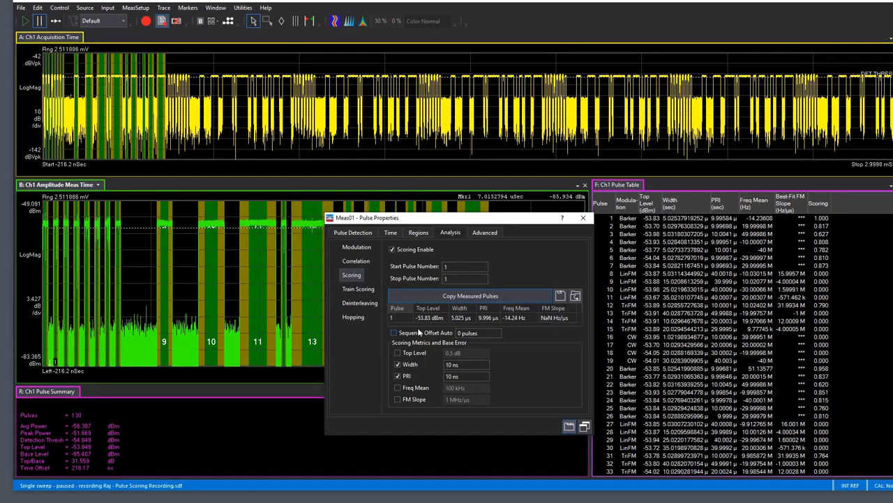
{"action": "left_click", "coordinate": [415, 389]}
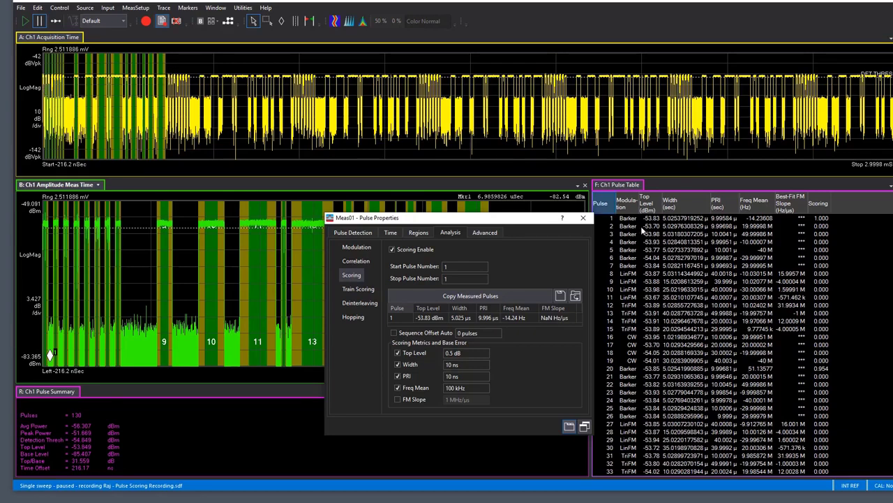
Examine the scores of Barker pulses 20, 39, 58 and 77 in the pulse table against reference pulse 1
{"action": "left_click", "coordinate": [828, 370]}
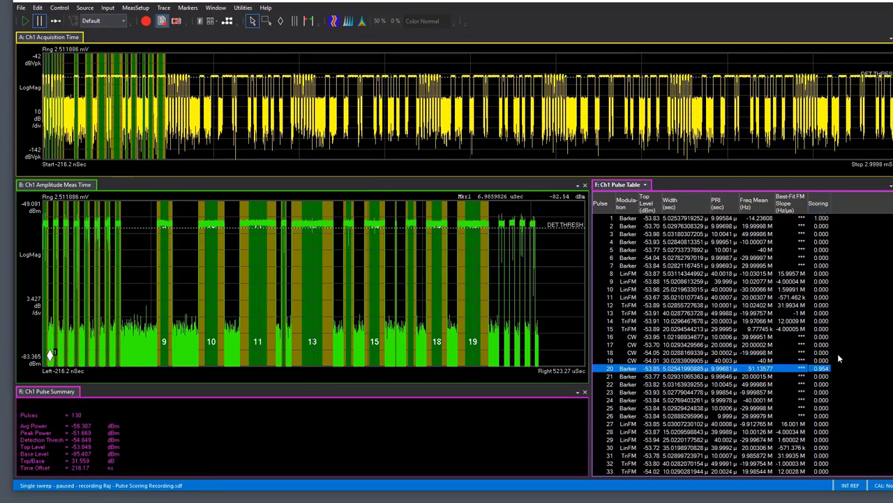
{"action": "scroll", "coordinate": [654, 349], "scroll_direction": "down", "scroll_amount": 8}
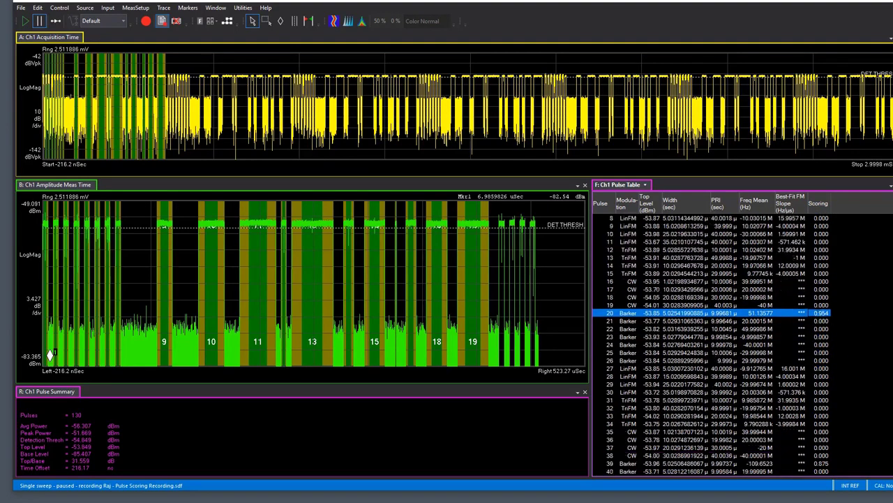
{"action": "left_click", "coordinate": [659, 339]}
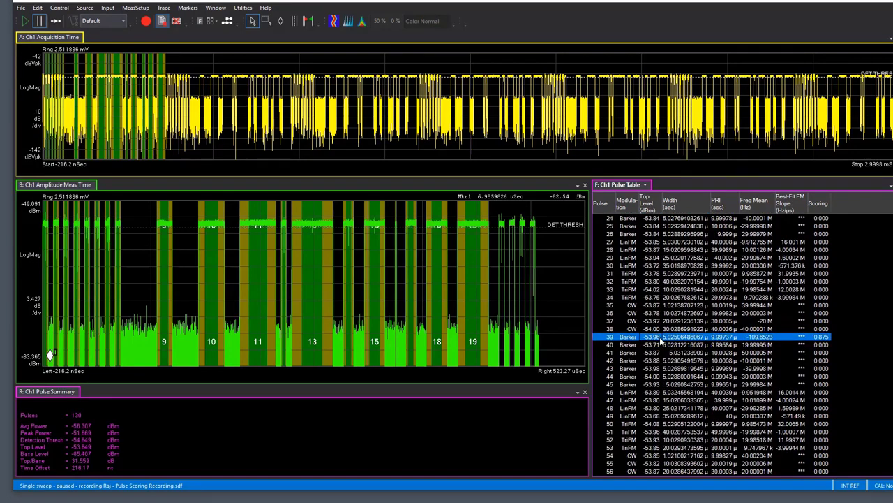
{"action": "scroll", "coordinate": [711, 345], "scroll_direction": "up", "scroll_amount": 8}
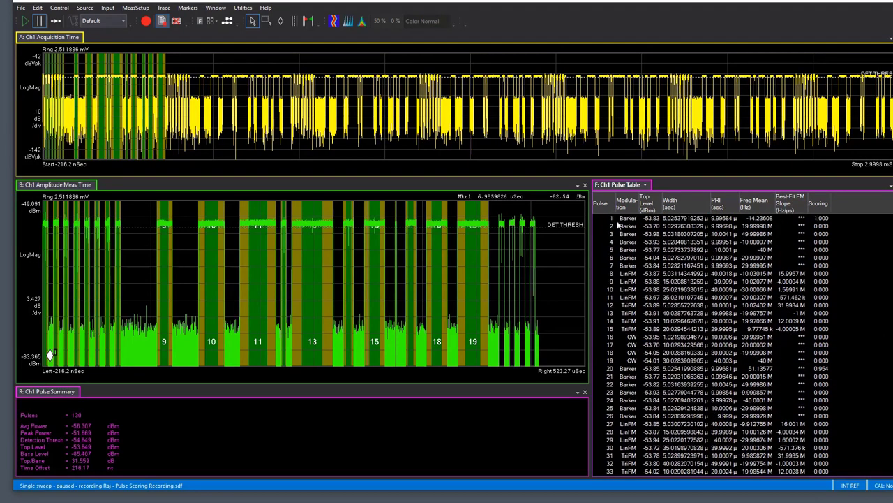
{"action": "left_click", "coordinate": [617, 370]}
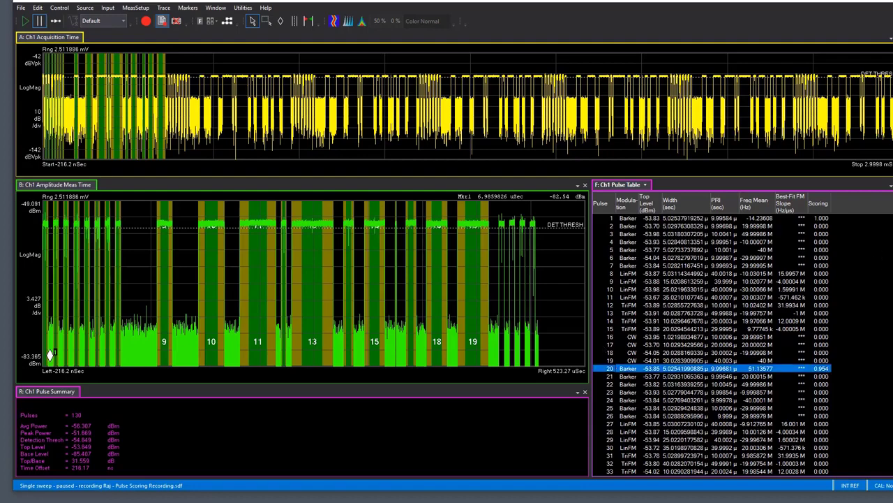
{"action": "scroll", "coordinate": [878, 265], "scroll_direction": "down", "scroll_amount": 9}
{"action": "scroll", "coordinate": [632, 266], "scroll_direction": "down", "scroll_amount": 2}
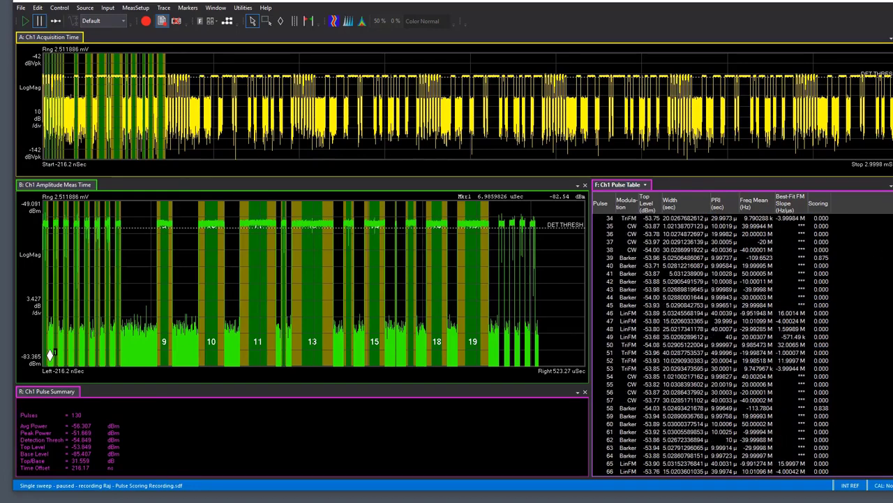
{"action": "left_click", "coordinate": [628, 258]}
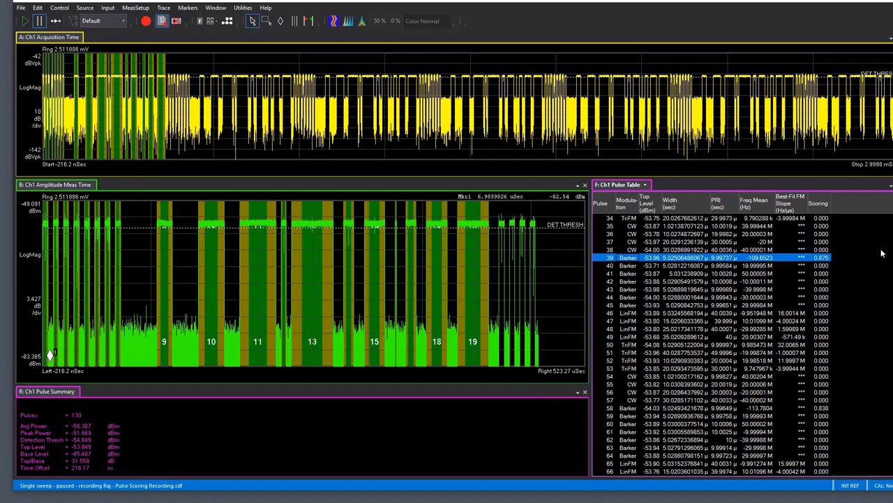
{"action": "scroll", "coordinate": [712, 345], "scroll_direction": "down", "scroll_amount": 1}
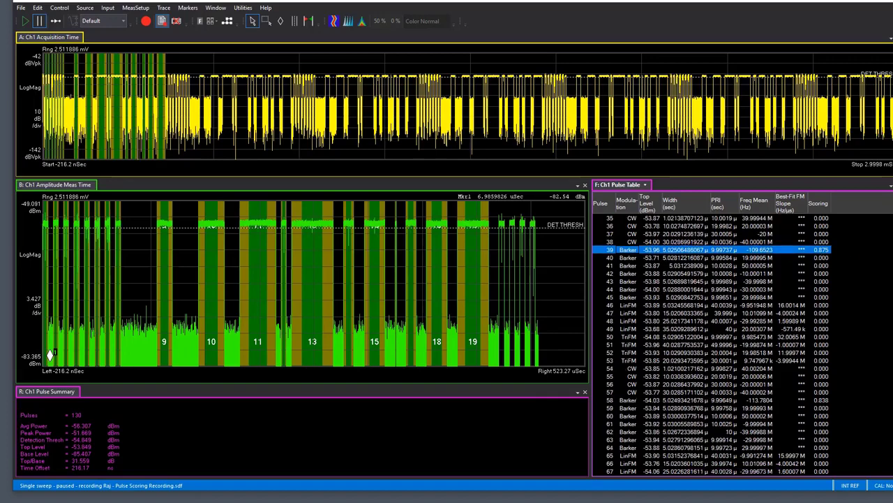
{"action": "scroll", "coordinate": [712, 345], "scroll_direction": "down", "scroll_amount": 1}
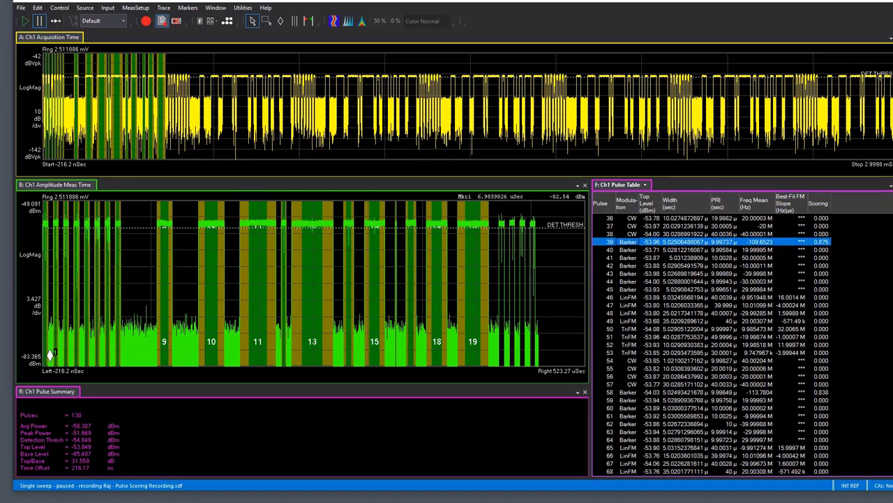
{"action": "left_click", "coordinate": [833, 391]}
{"action": "scroll", "coordinate": [818, 407], "scroll_direction": "down", "scroll_amount": 17}
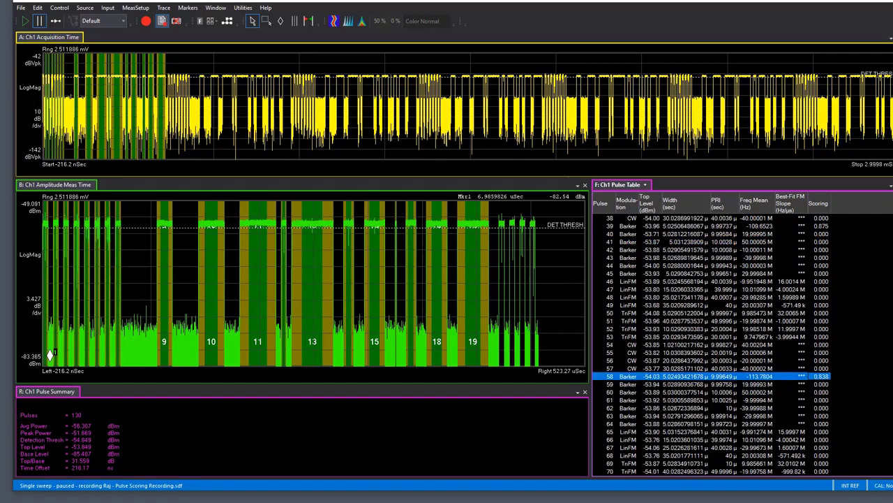
{"action": "left_click", "coordinate": [818, 409]}
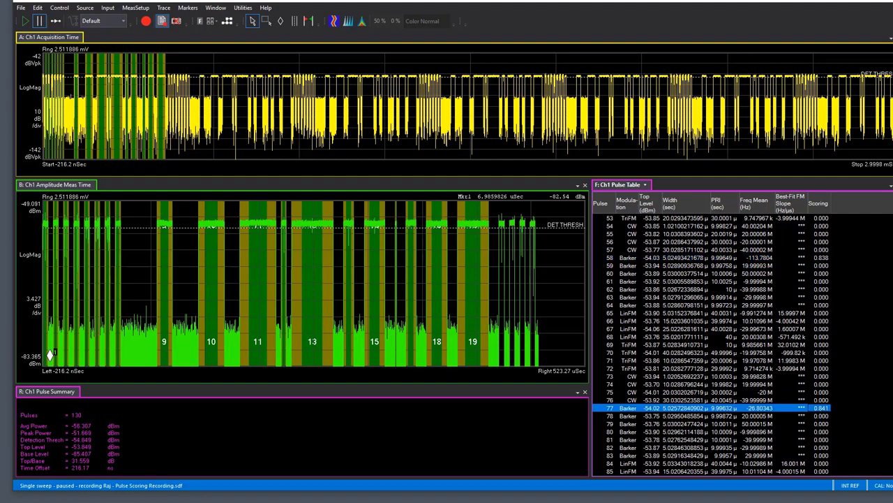
{"action": "scroll", "coordinate": [712, 345], "scroll_direction": "up", "scroll_amount": 20}
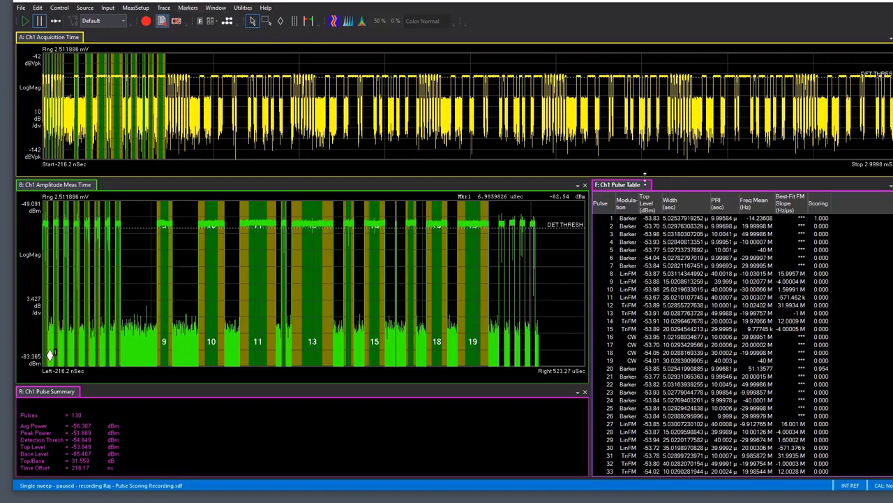
Delete reference pulse 1 from the scoring reference table in the pulse properties
{"action": "left_click", "coordinate": [134, 9]}
{"action": "left_click", "coordinate": [108, 110]}
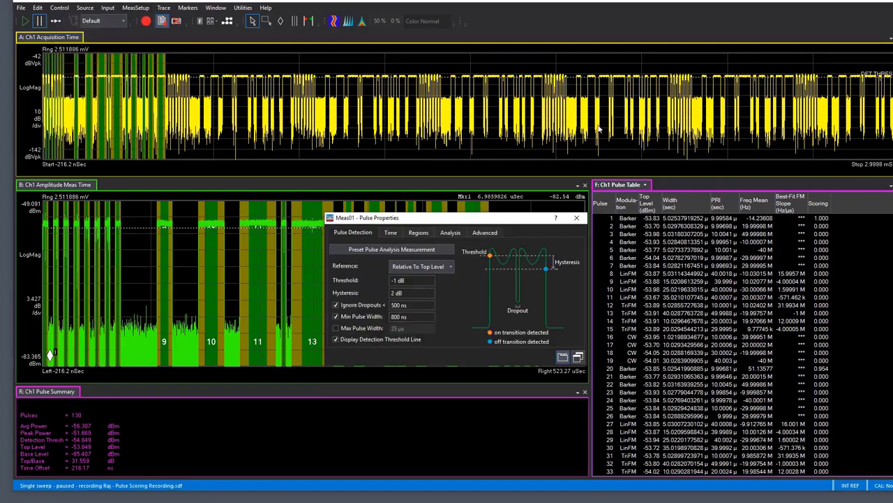
{"action": "left_click", "coordinate": [450, 233]}
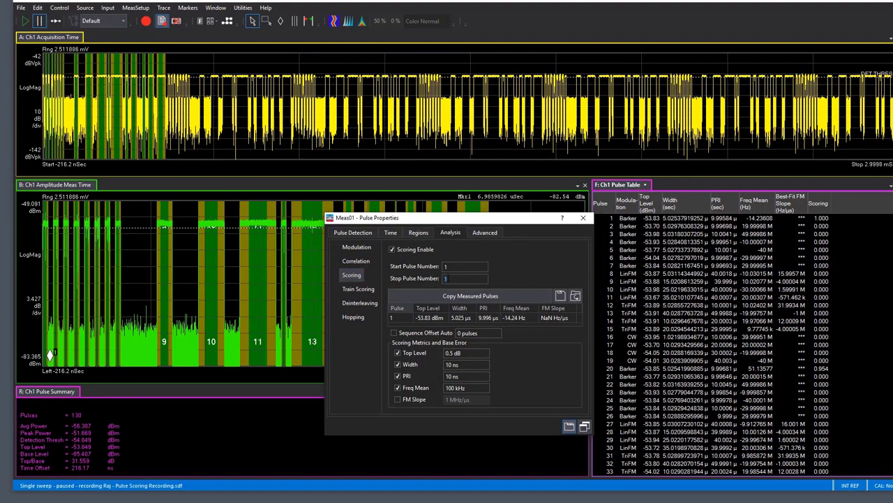
{"action": "left_click", "coordinate": [402, 318]}
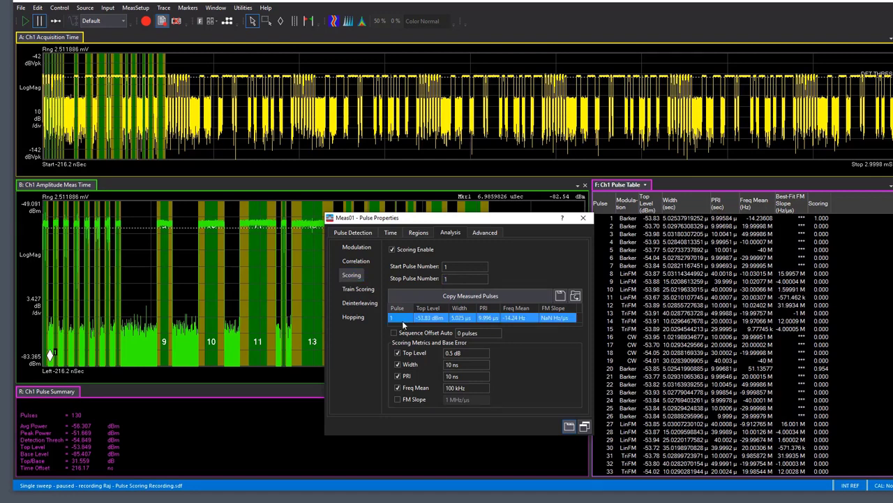
{"action": "key", "text": "Delete"}
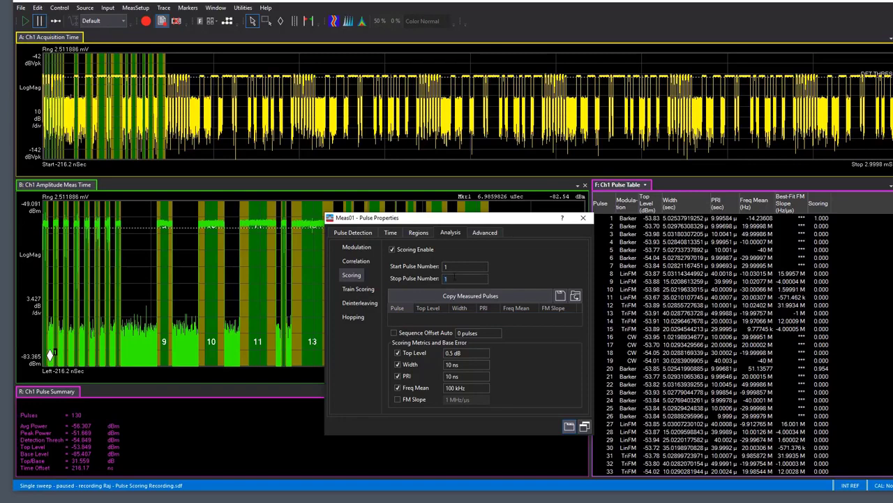
Set the stop pulse number to 19, copy measured pulses 1 to 19 as the scoring reference, and close the properties
{"action": "type", "text": "9"}
{"action": "key", "text": "Return"}
{"action": "left_click", "coordinate": [455, 300]}
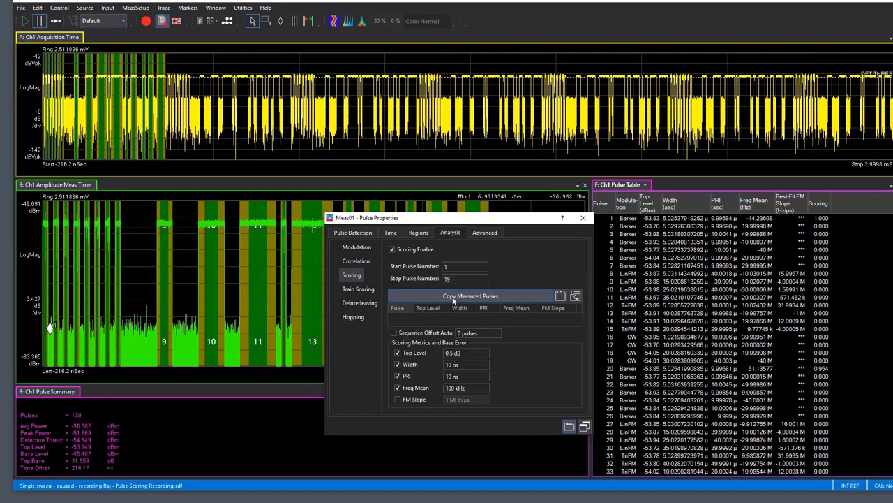
{"action": "left_click", "coordinate": [453, 301]}
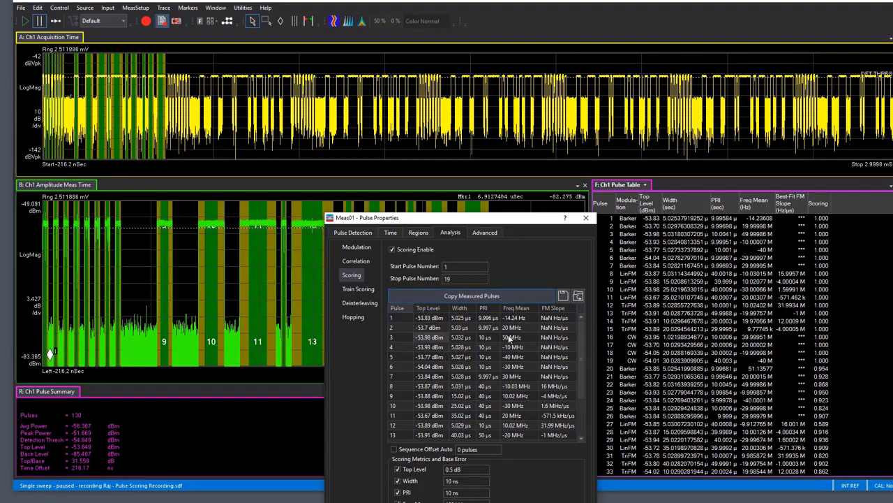
{"action": "left_click_drag", "start_coordinate": [581, 328], "coordinate": [579, 393]}
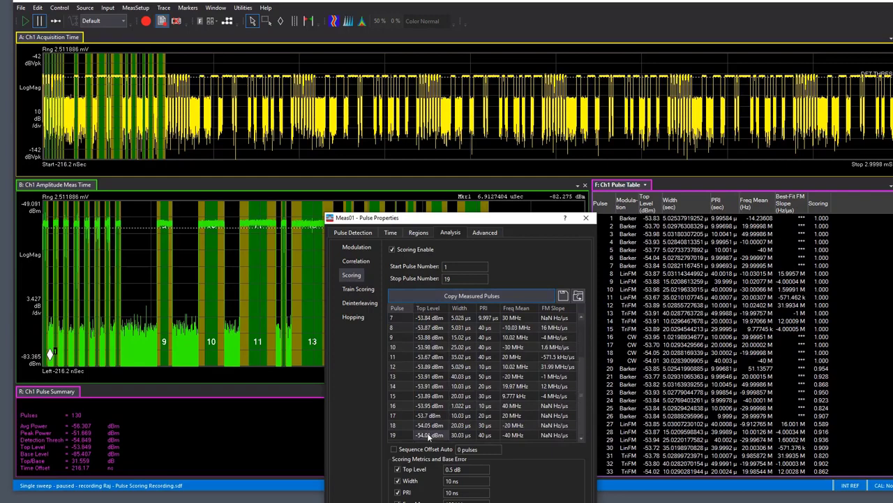
{"action": "left_click_drag", "start_coordinate": [466, 219], "coordinate": [444, 111]}
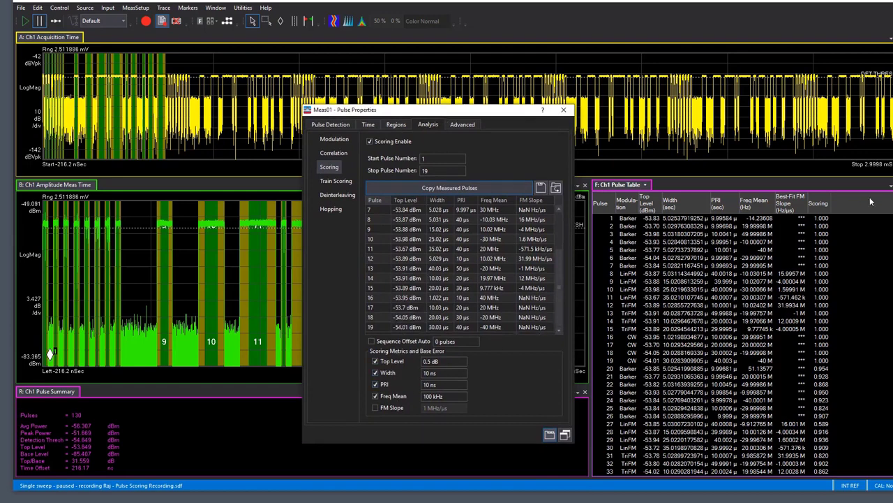
{"action": "key", "text": "Escape"}
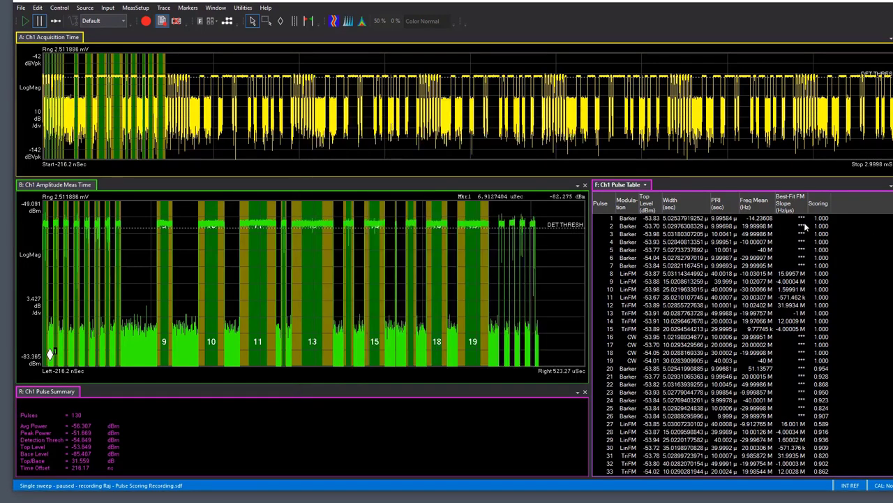
Compare the scores of the successive repetitions of the 19-pulse sequence in the pulse table, from pulse 1 through pulse 59
{"action": "left_click_drag", "start_coordinate": [605, 217], "coordinate": [629, 364]}
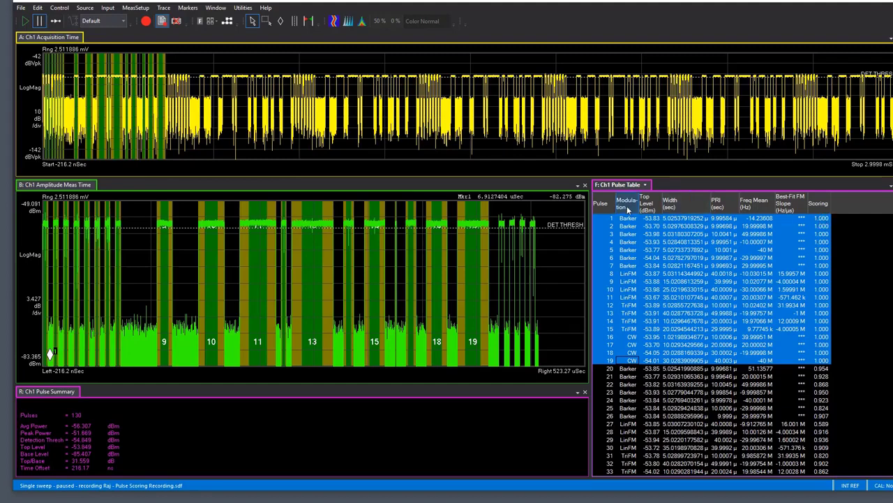
{"action": "scroll", "coordinate": [889, 281], "scroll_direction": "down", "scroll_amount": 6}
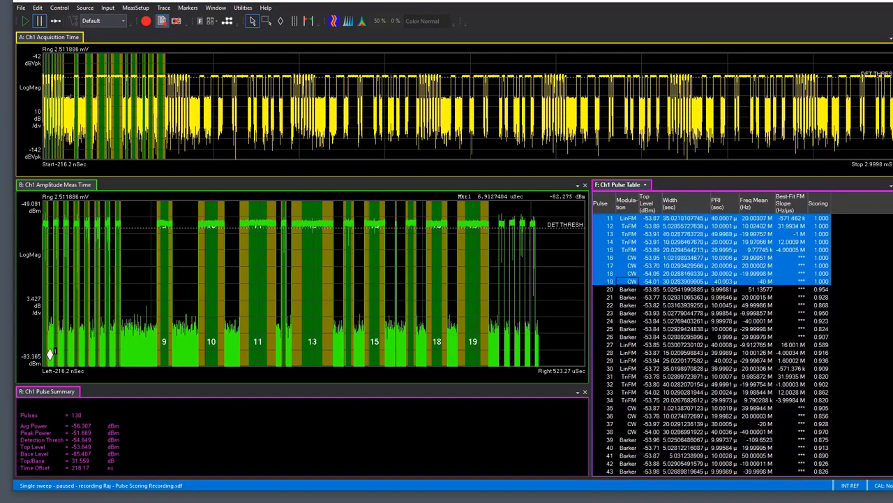
{"action": "left_click_drag", "start_coordinate": [617, 233], "coordinate": [807, 386]}
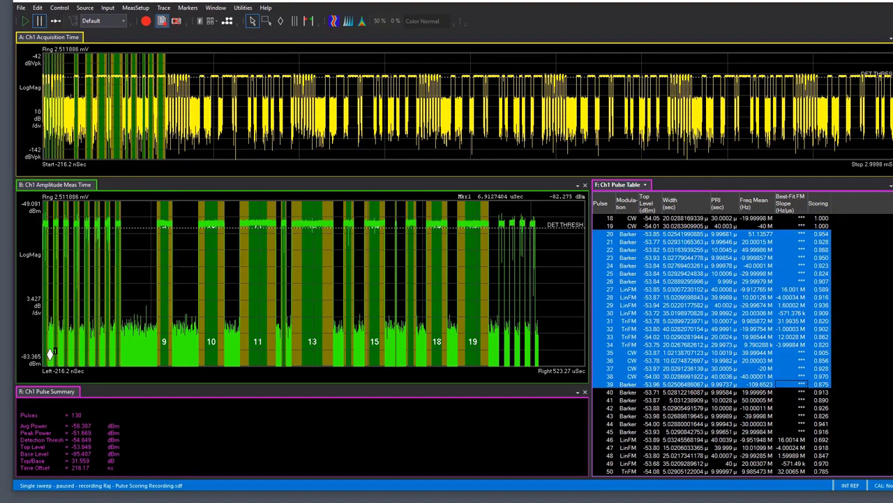
{"action": "scroll", "coordinate": [866, 303], "scroll_direction": "down", "scroll_amount": 5}
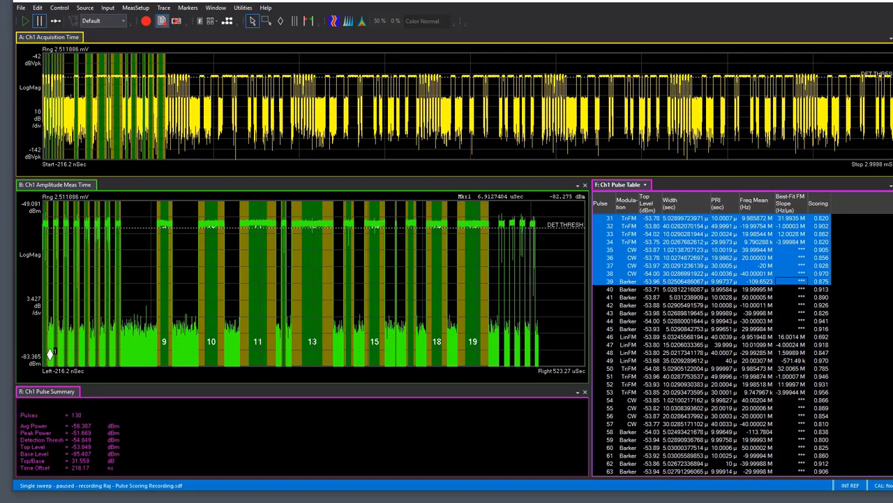
{"action": "left_click_drag", "start_coordinate": [612, 291], "coordinate": [795, 377]}
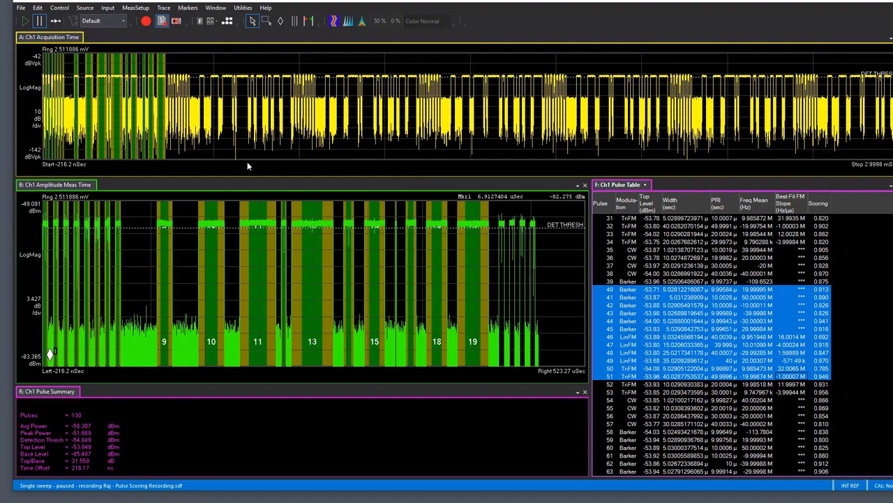
{"action": "left_click_drag", "start_coordinate": [892, 290], "coordinate": [887, 205]}
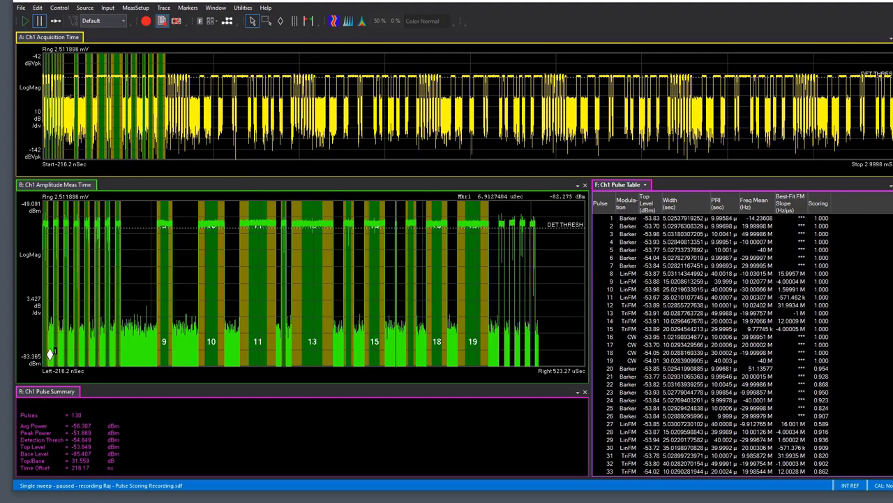
{"action": "scroll", "coordinate": [712, 345], "scroll_direction": "down", "scroll_amount": 9}
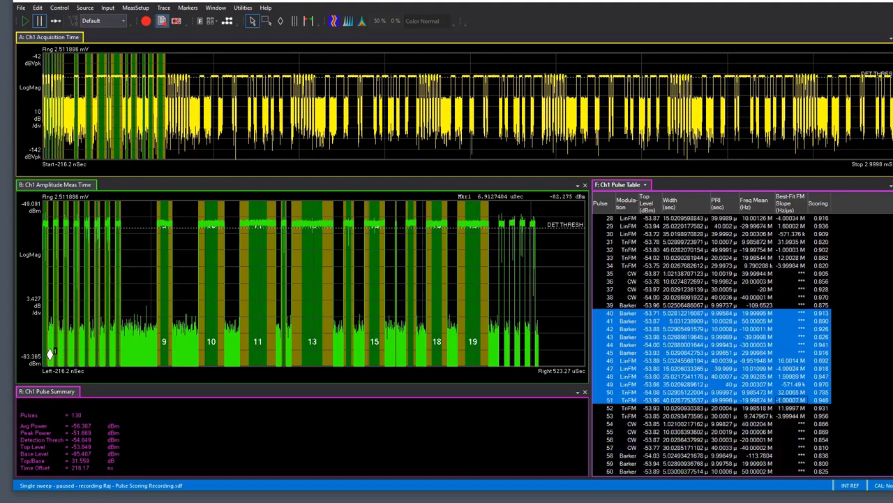
{"action": "scroll", "coordinate": [712, 345], "scroll_direction": "down", "scroll_amount": 4}
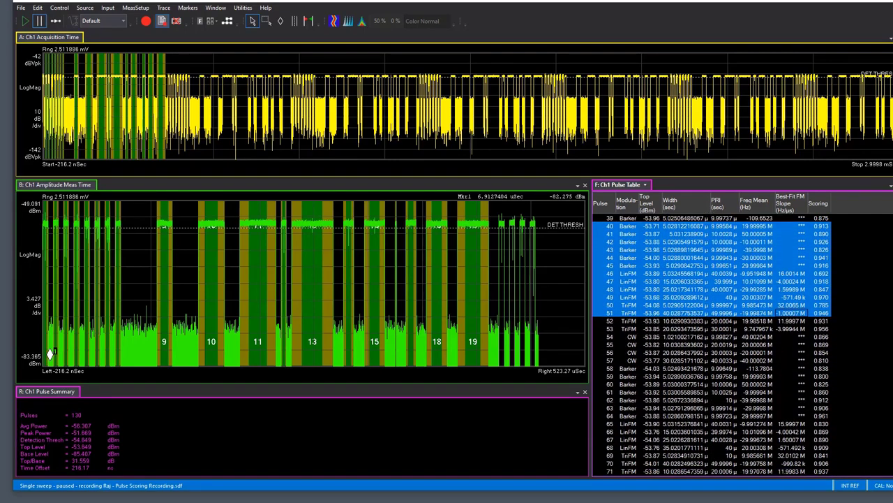
{"action": "scroll", "coordinate": [712, 345], "scroll_direction": "down", "scroll_amount": 1}
{"action": "left_click_drag", "start_coordinate": [596, 219], "coordinate": [834, 366]}
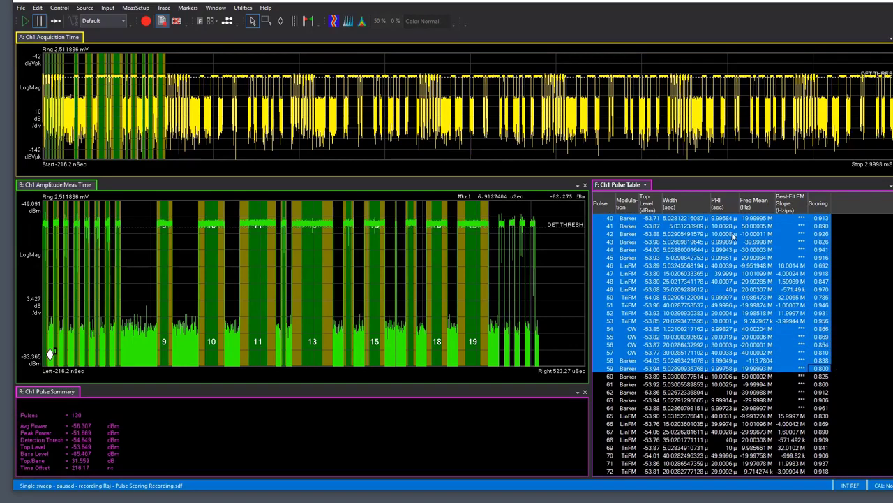
Try excluding Freq Mean, Top Level and Width from the scoring metrics in the pulse properties, and re-enable them
{"action": "left_click", "coordinate": [135, 8]}
{"action": "left_click", "coordinate": [103, 110]}
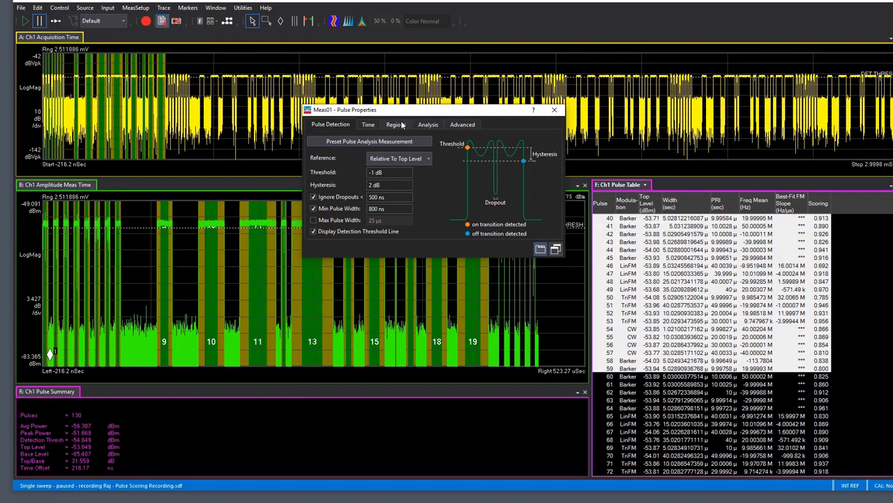
{"action": "left_click", "coordinate": [424, 127]}
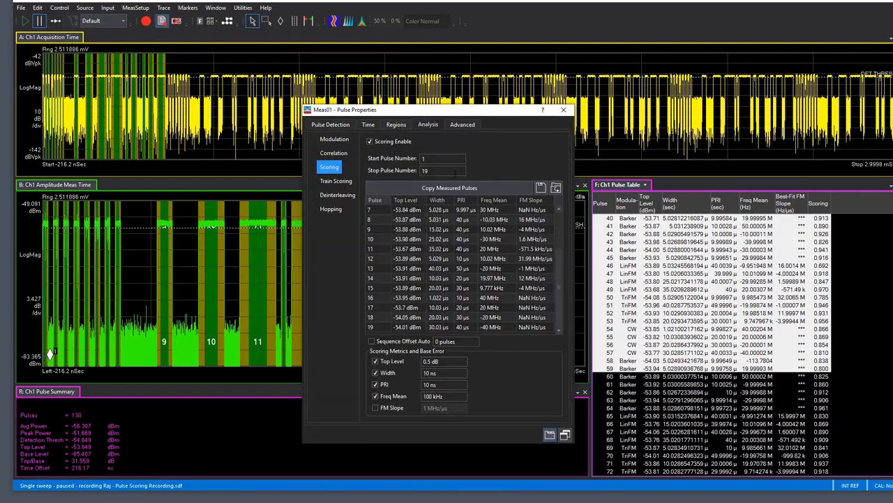
{"action": "left_click", "coordinate": [385, 395]}
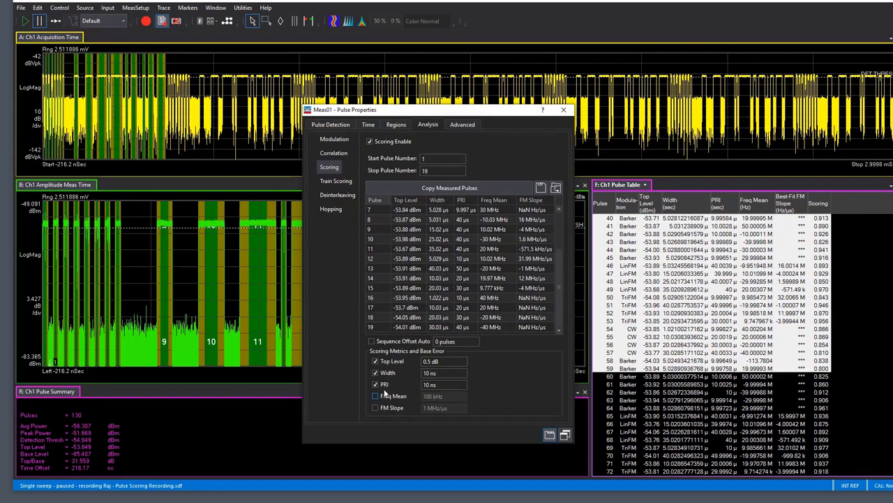
{"action": "left_click", "coordinate": [377, 361]}
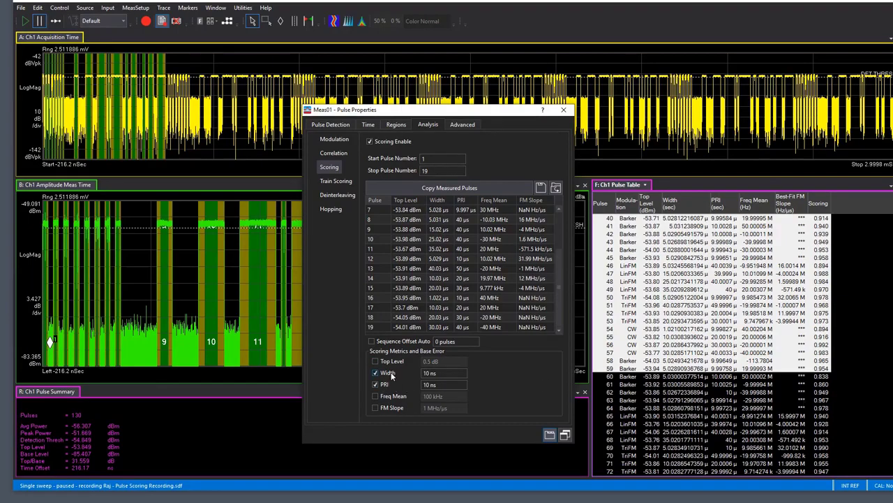
{"action": "left_click", "coordinate": [389, 373]}
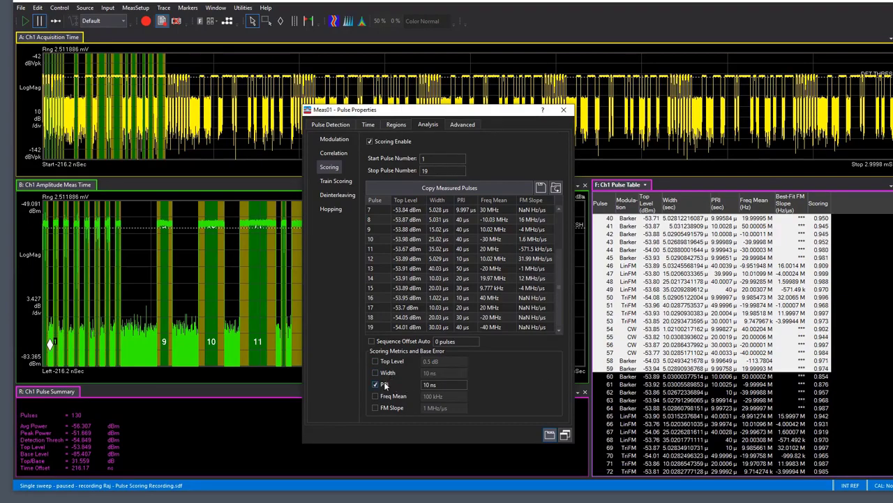
{"action": "left_click", "coordinate": [383, 375]}
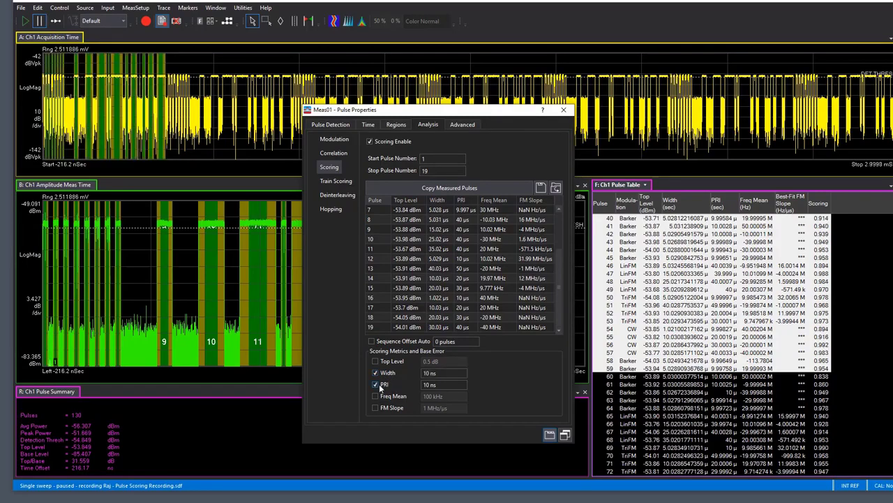
{"action": "left_click", "coordinate": [379, 384]}
{"action": "left_click", "coordinate": [376, 396]}
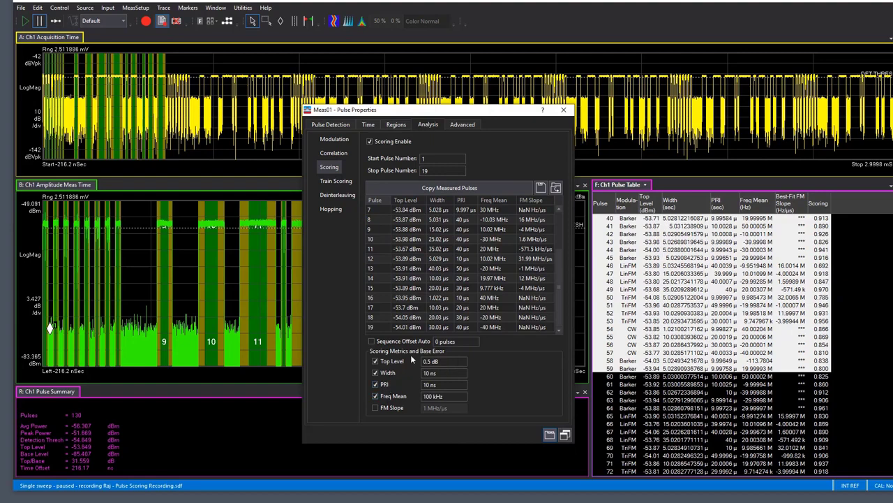
Open the help on pulse scoring and go to its Scoring Metric topic
{"action": "left_click", "coordinate": [431, 361]}
{"action": "left_click", "coordinate": [543, 111]}
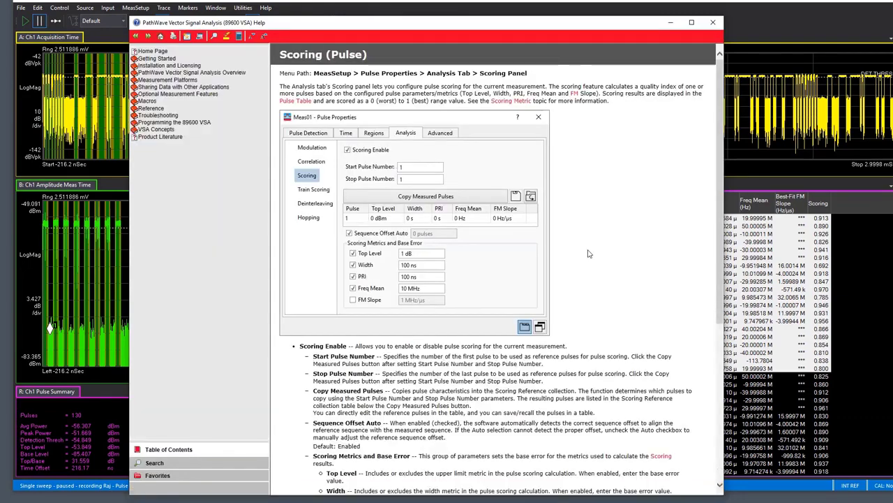
{"action": "scroll", "coordinate": [614, 256], "scroll_direction": "down", "scroll_amount": 5}
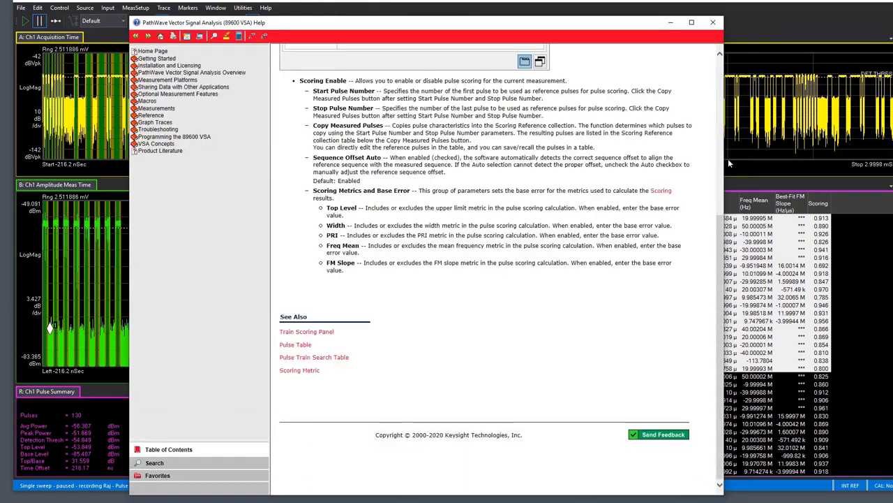
{"action": "left_click", "coordinate": [303, 370]}
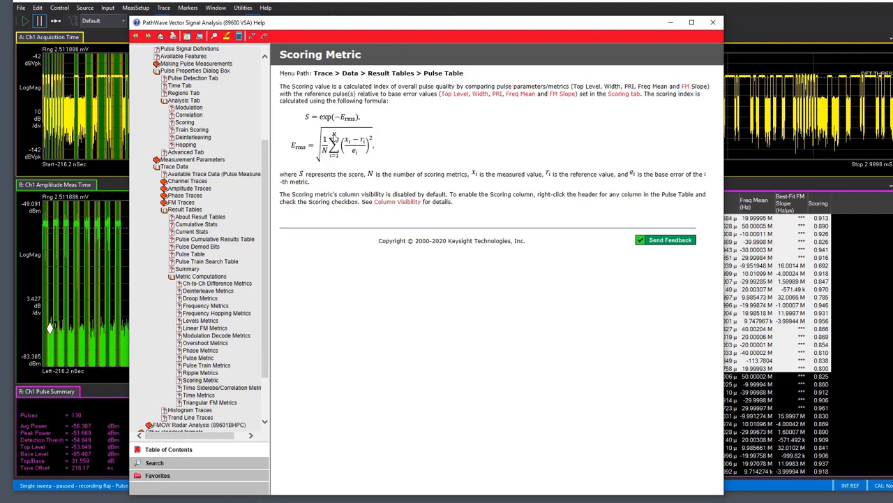
Arrange the help and pulse properties windows to compare the scoring formula with the reference values and base error settings
{"action": "left_click_drag", "start_coordinate": [387, 26], "coordinate": [197, 31]}
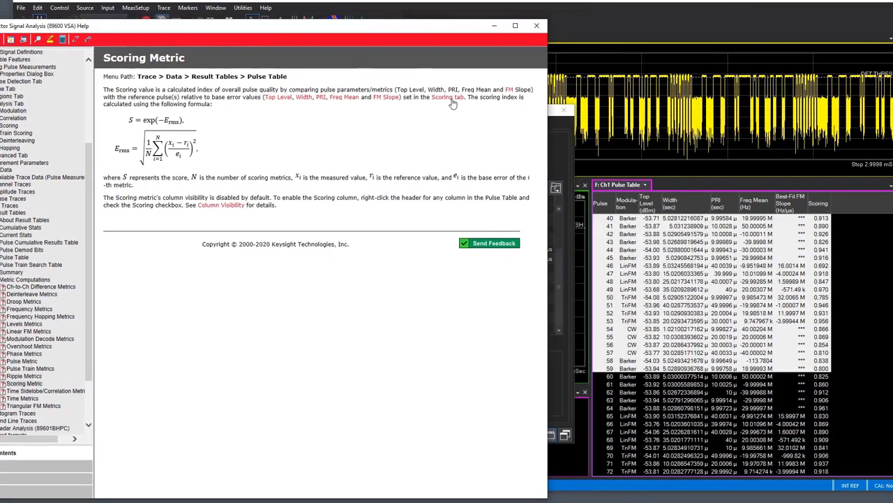
{"action": "left_click", "coordinate": [555, 141]}
{"action": "left_click_drag", "start_coordinate": [506, 108], "coordinate": [788, 69]}
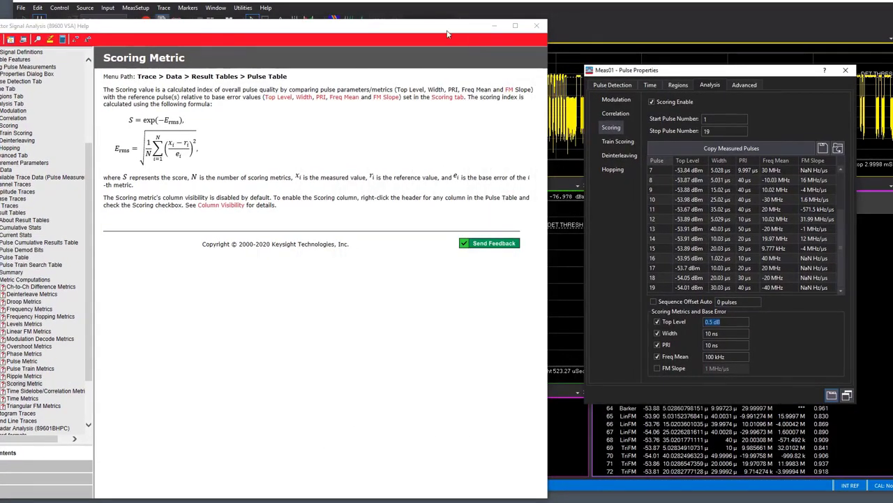
{"action": "left_click_drag", "start_coordinate": [444, 30], "coordinate": [509, 20]}
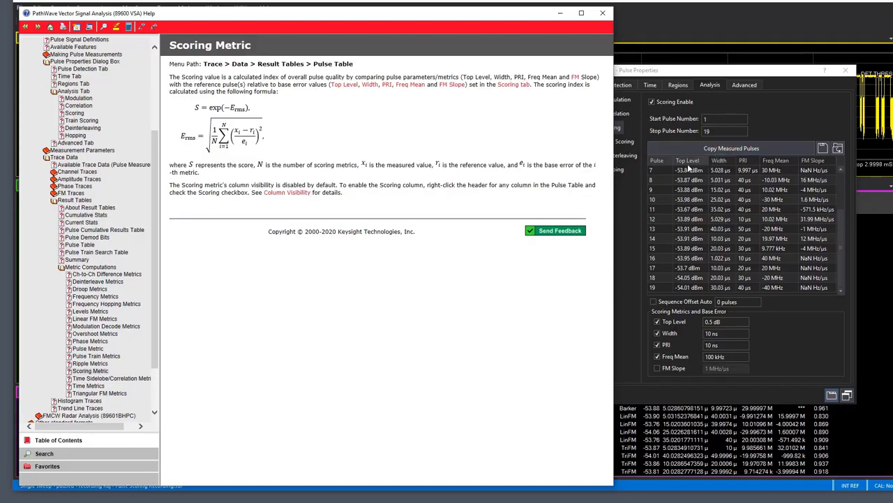
{"action": "left_click_drag", "start_coordinate": [770, 81], "coordinate": [493, 151]}
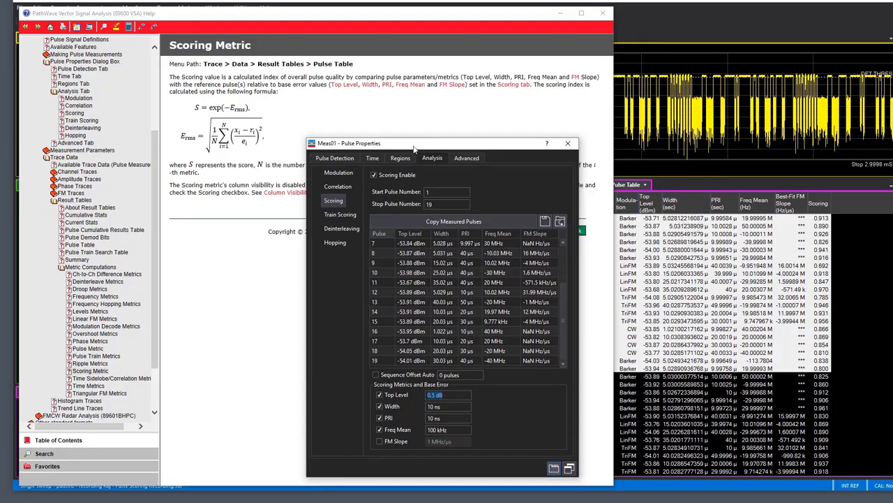
{"action": "left_click_drag", "start_coordinate": [404, 148], "coordinate": [628, 109]}
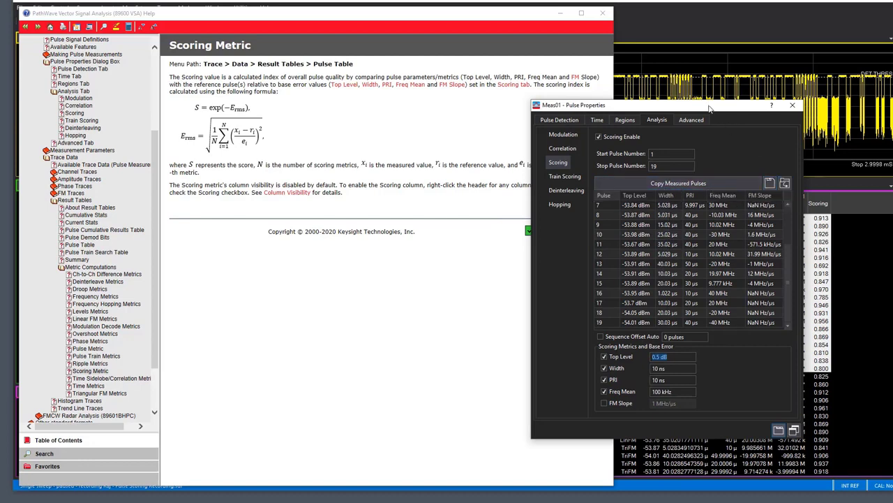
{"action": "left_click_drag", "start_coordinate": [709, 106], "coordinate": [669, 106]}
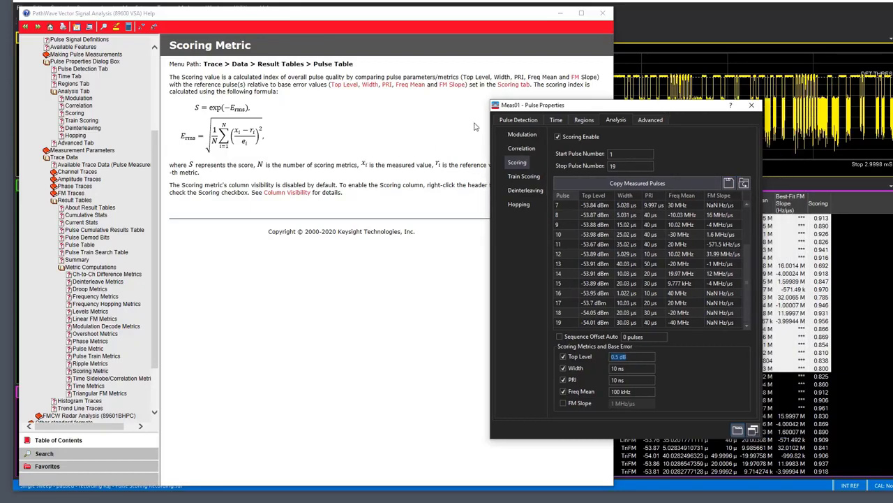
{"action": "left_click", "coordinate": [493, 17]}
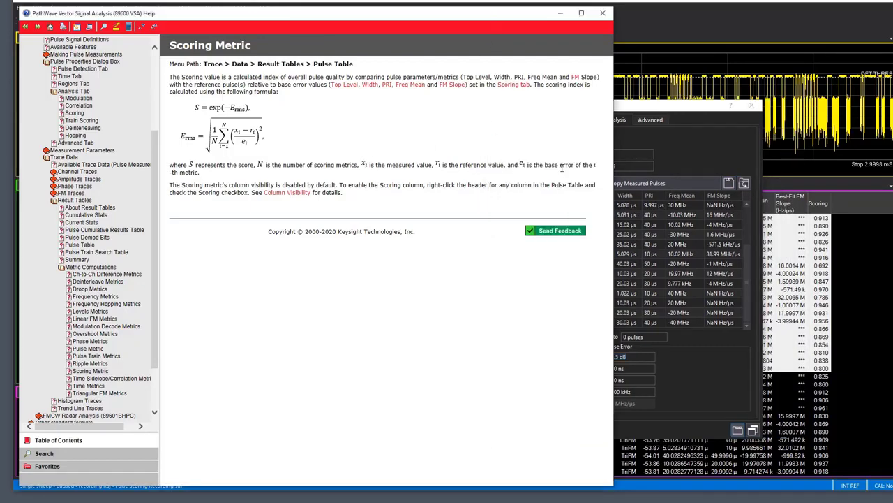
{"action": "left_click", "coordinate": [668, 115]}
{"action": "key", "text": "Tab"}
{"action": "key", "text": "Tab"}
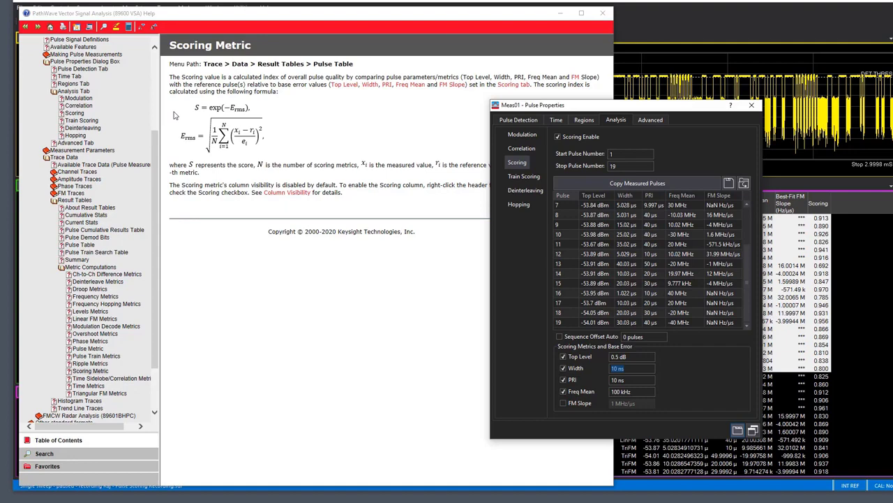
Close the pulse properties and return to the first pulses in the pulse table
{"action": "left_click", "coordinate": [751, 104]}
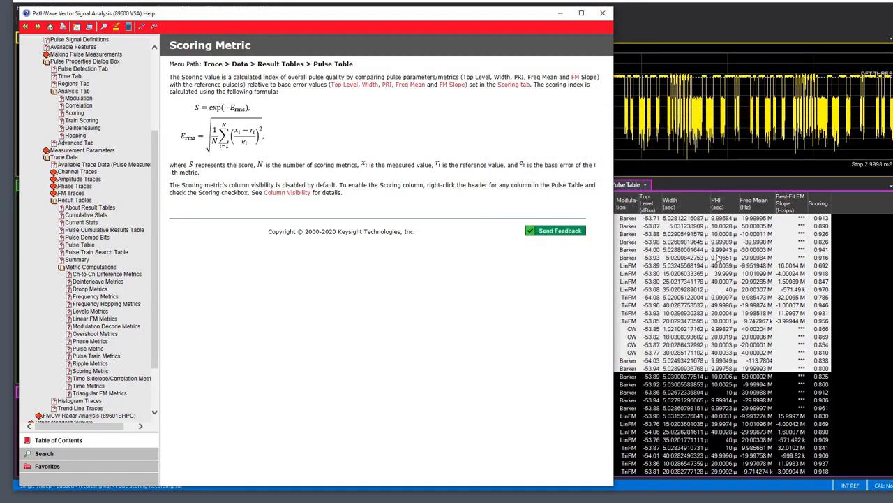
{"action": "left_click", "coordinate": [716, 258]}
{"action": "scroll", "coordinate": [717, 315], "scroll_direction": "up", "scroll_amount": 15}
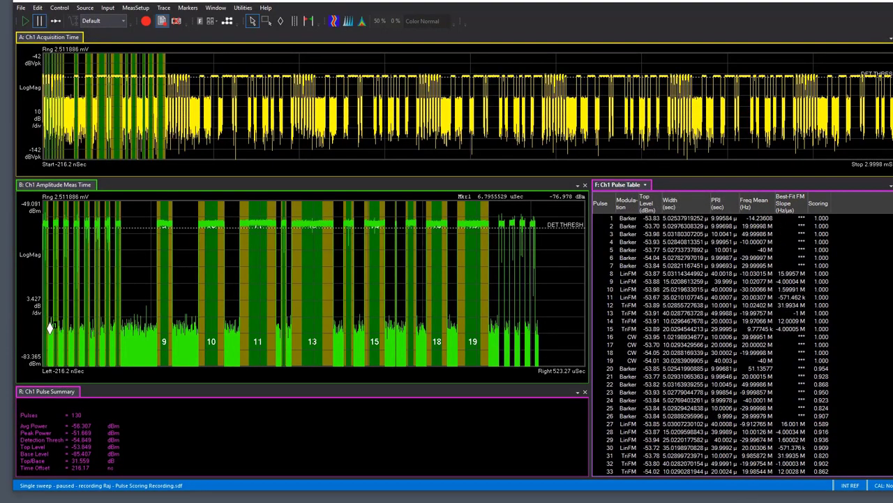